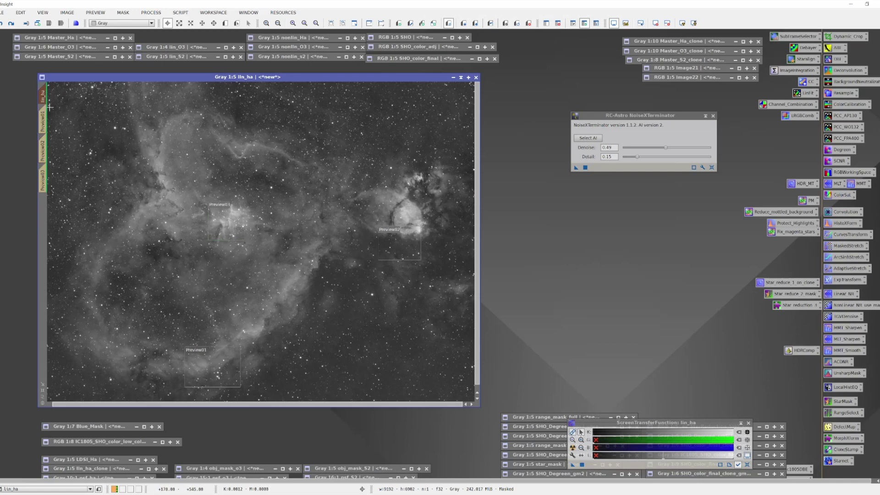
After checking Preview01, draw Preview04 over the bright upper filament of lin_ha.
mouse_move(44, 93)
click(42, 120)
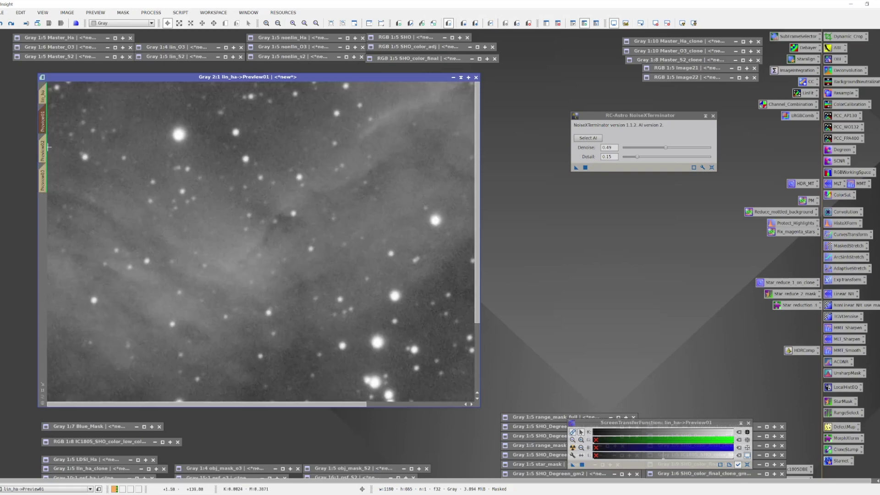
click(42, 123)
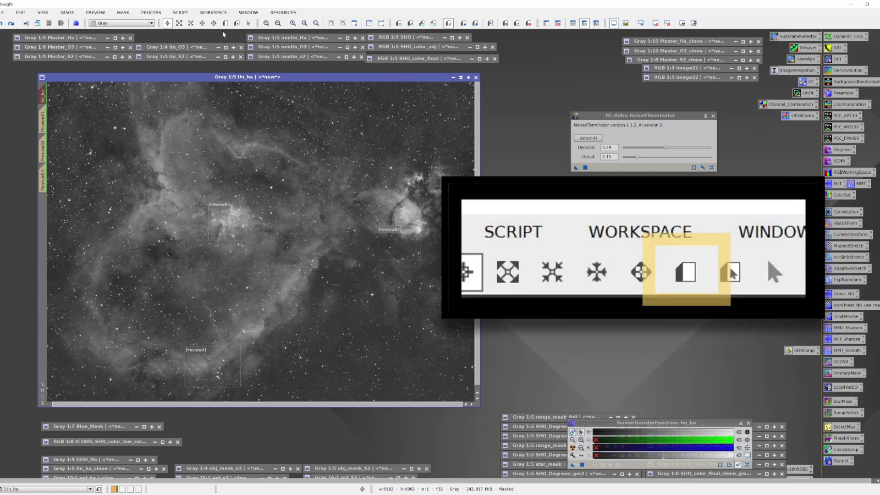
click(225, 23)
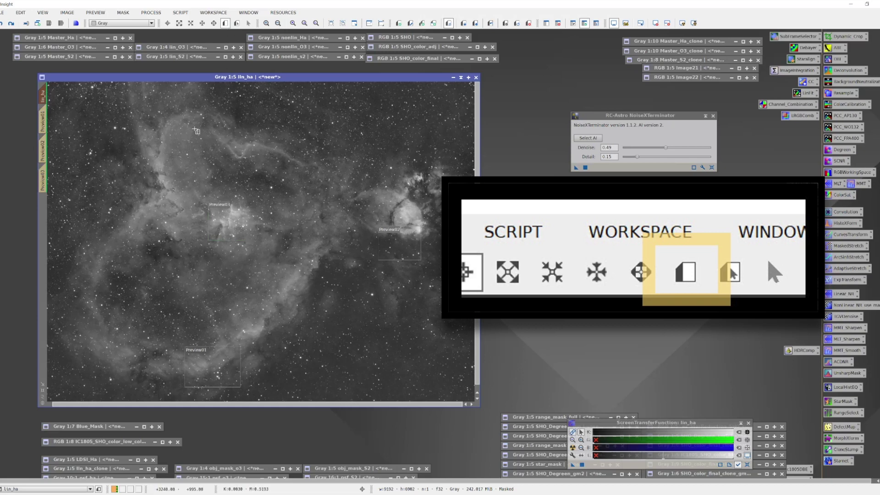
drag(198, 122, 276, 174)
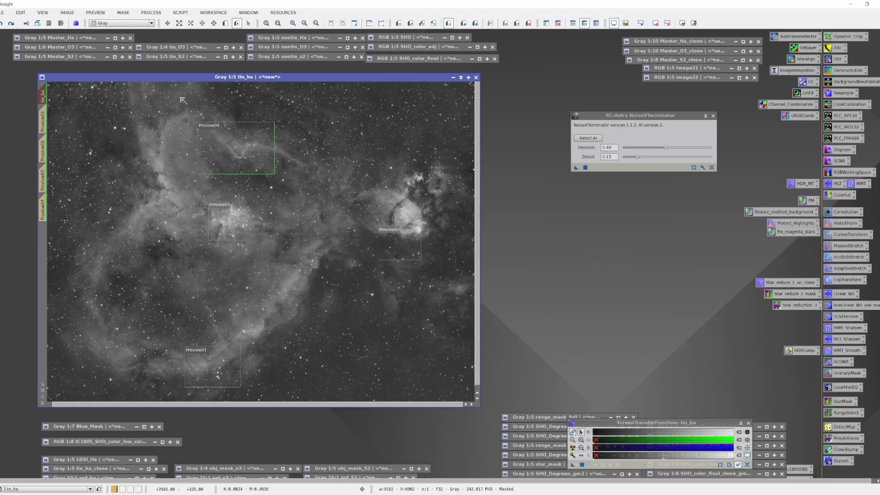
Create a 384×384 preview named 'test' at Left 50, Top 50, then return to readout mode.
click(96, 13)
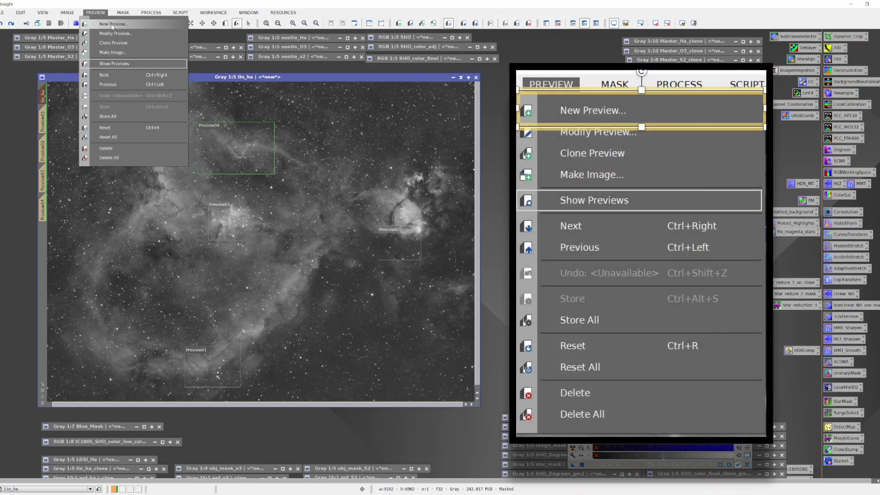
click(113, 24)
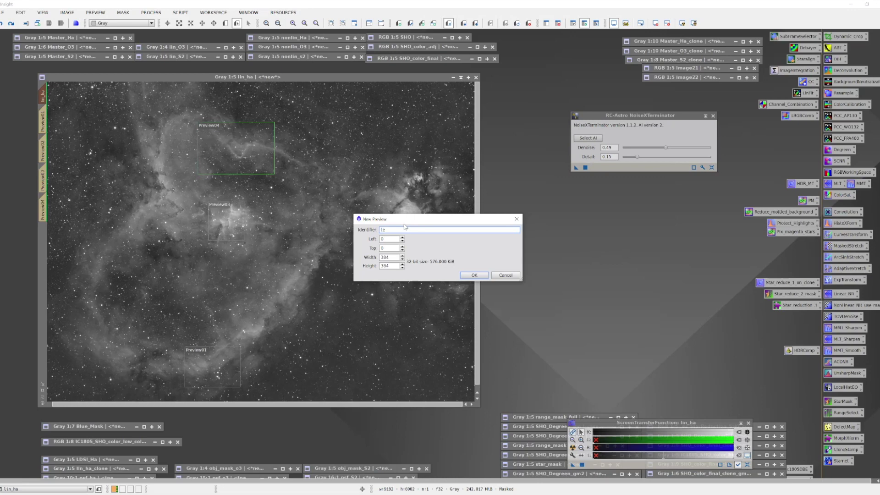
text(test)
key(Tab)
text(50)
click(382, 247)
text(5)
click(473, 275)
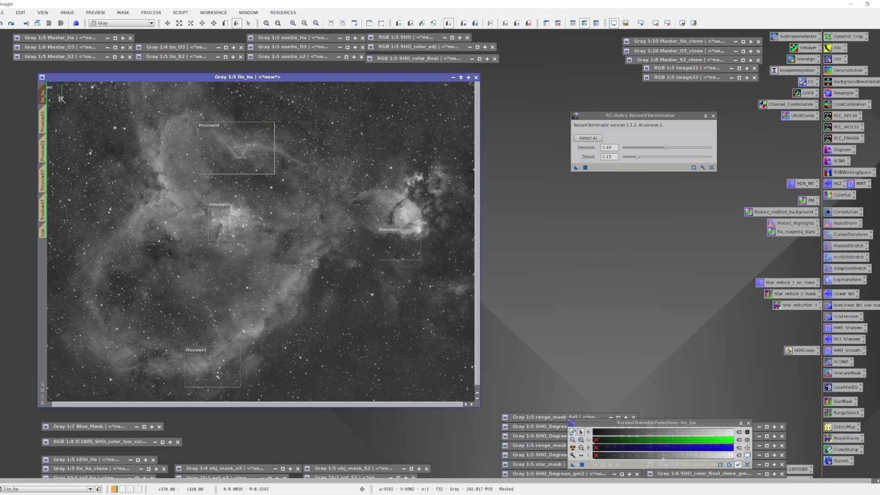
key(alt+r)
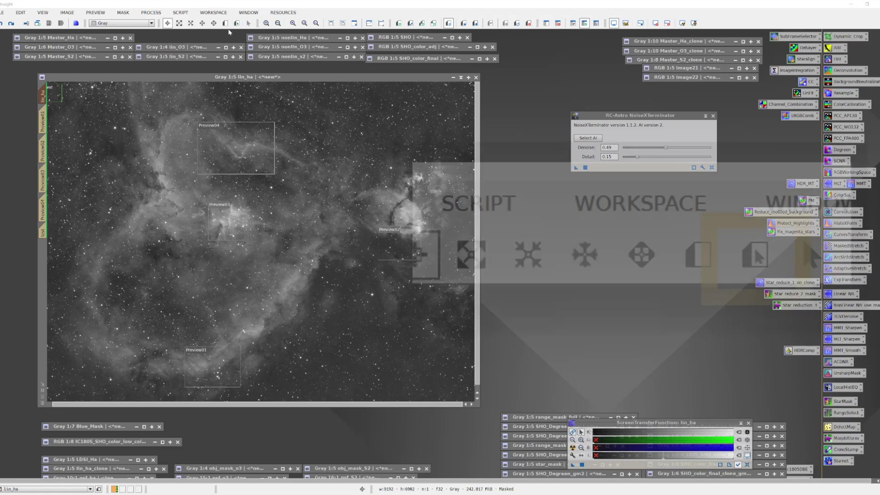
Drag the test preview onto the nebula left of Preview04 and stretch it taller and wider.
click(236, 23)
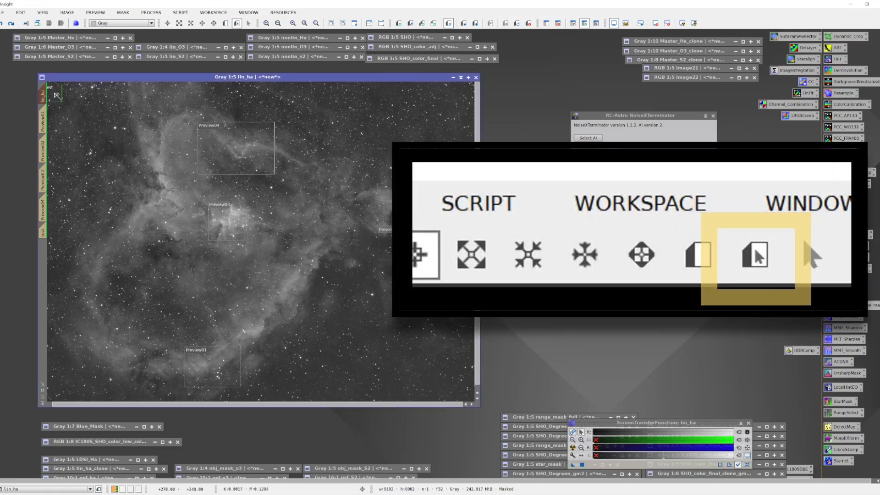
drag(53, 95, 119, 139)
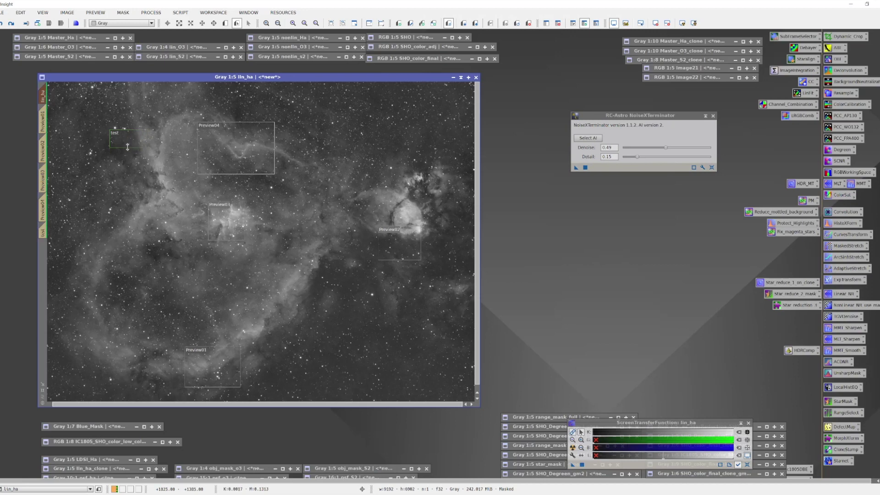
drag(130, 149, 126, 161)
drag(147, 161, 168, 182)
Change the test preview's identifier to 'Test' in Modify Preview.
click(95, 14)
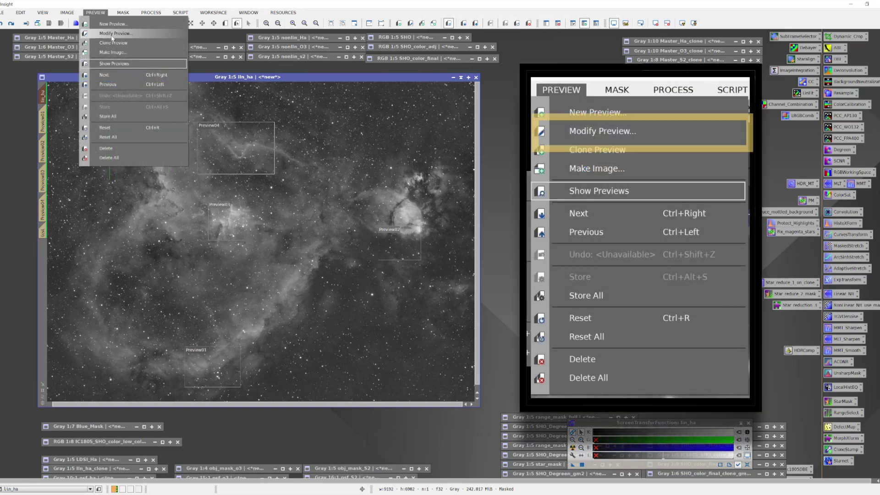
click(112, 37)
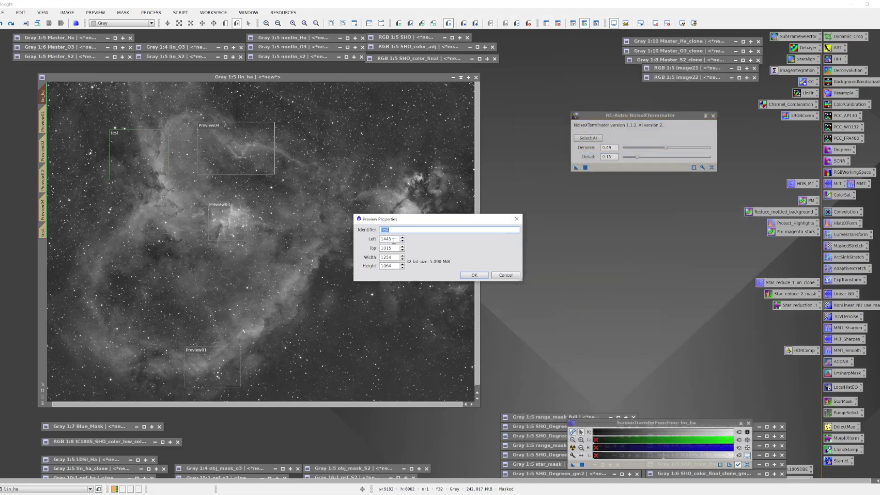
key(Return)
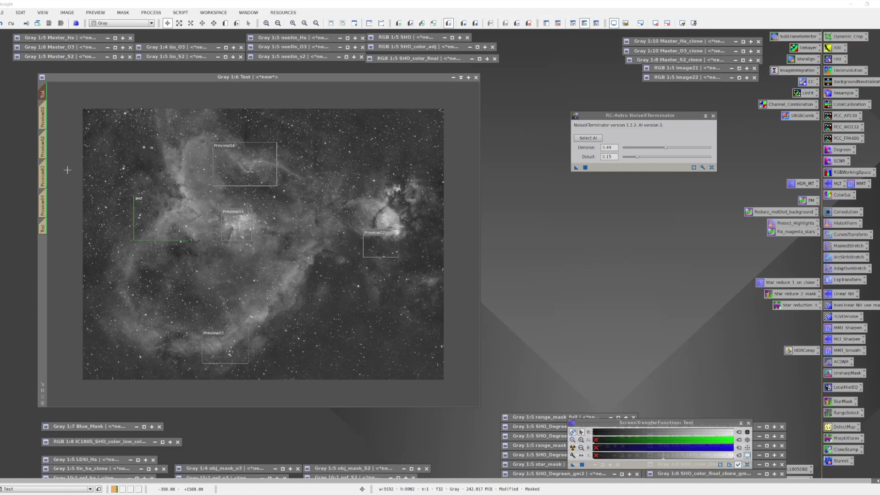
Review the Test preview's properties and close them unchanged.
right_click(43, 226)
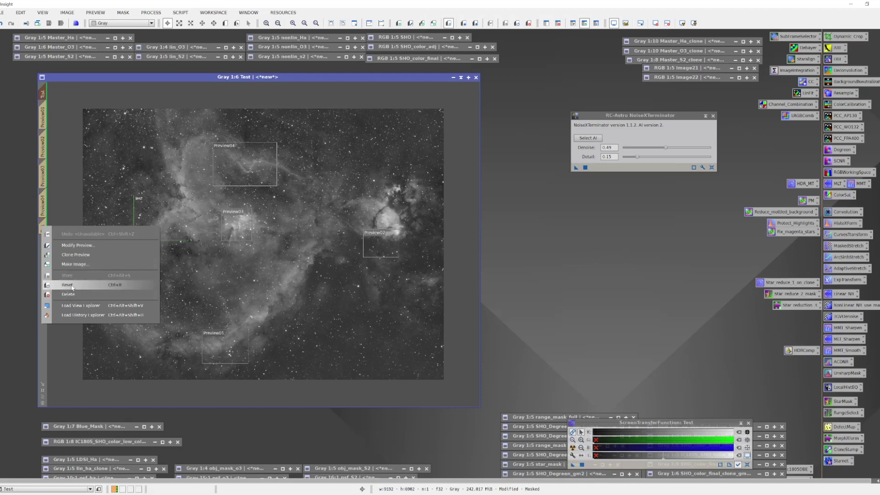
click(78, 248)
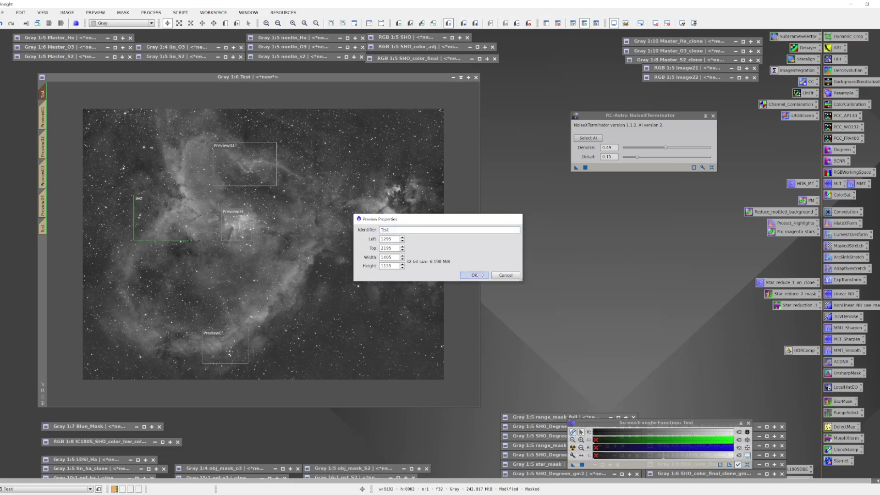
click(475, 276)
Delete the Test preview from its tab's context menu.
right_click(42, 226)
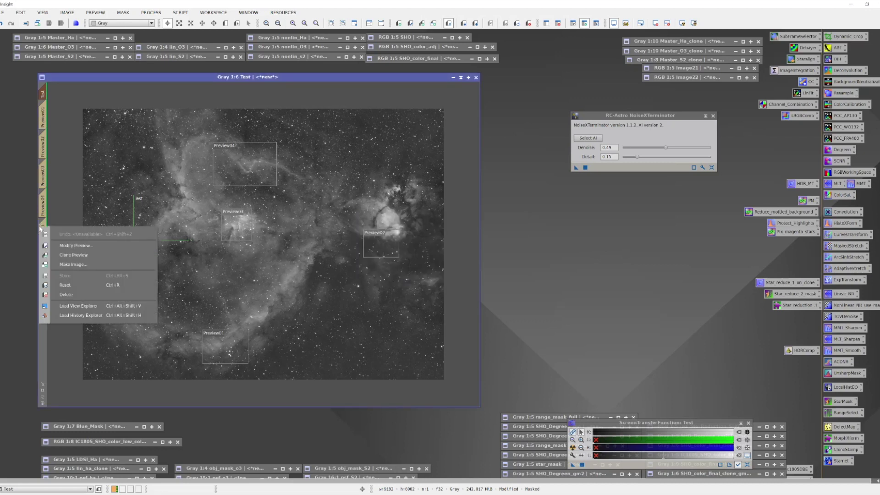
click(82, 293)
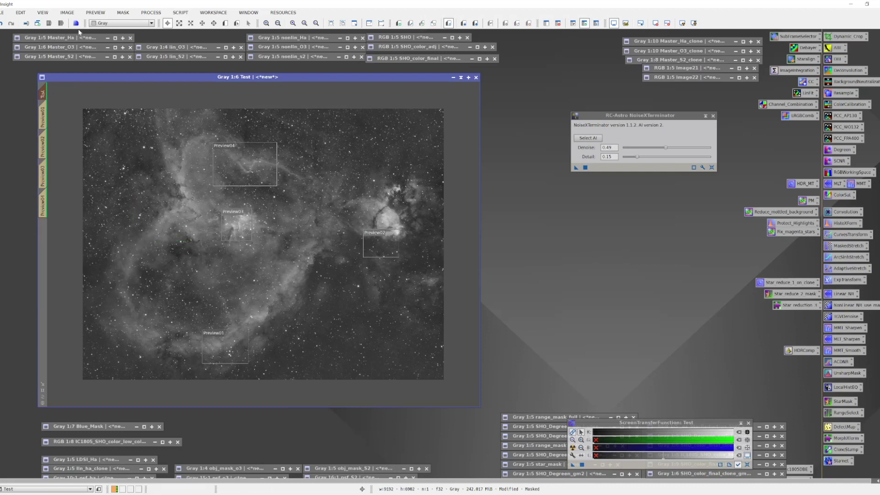
click(96, 12)
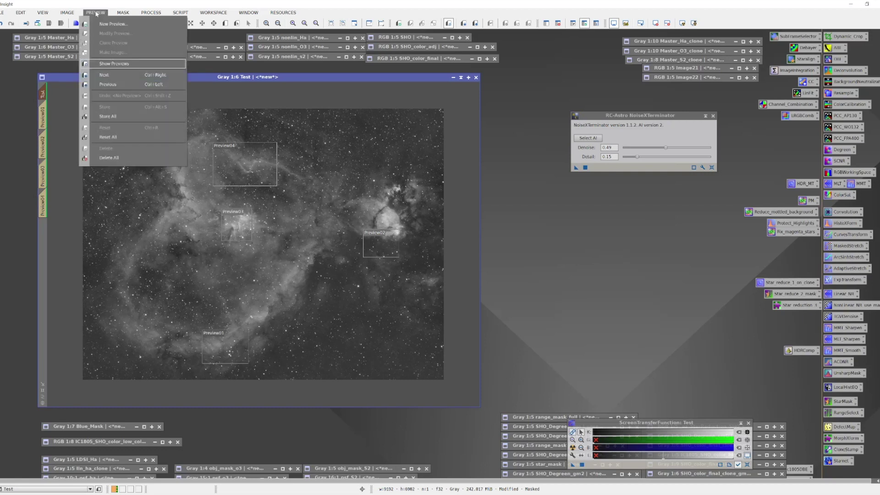
click(501, 136)
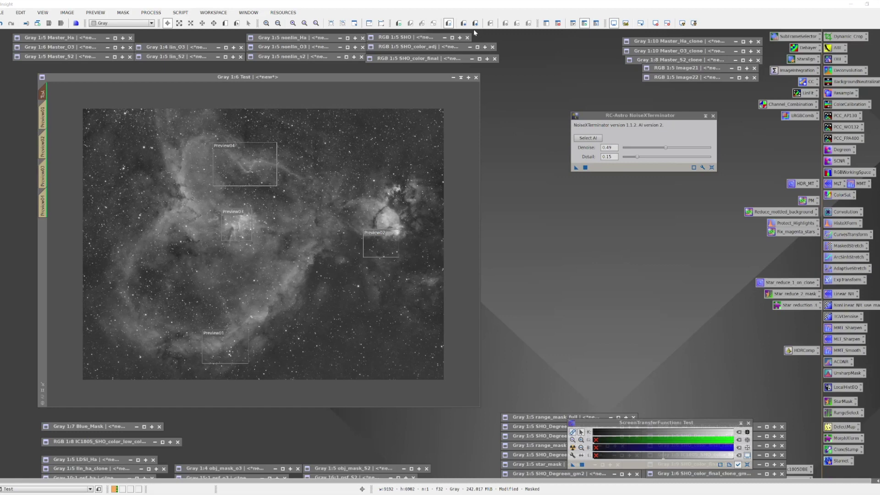
click(399, 23)
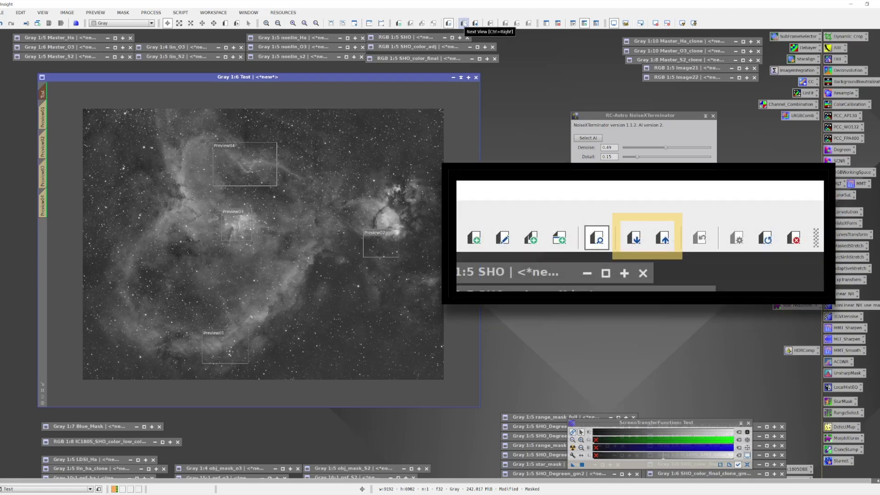
click(475, 23)
click(475, 23)
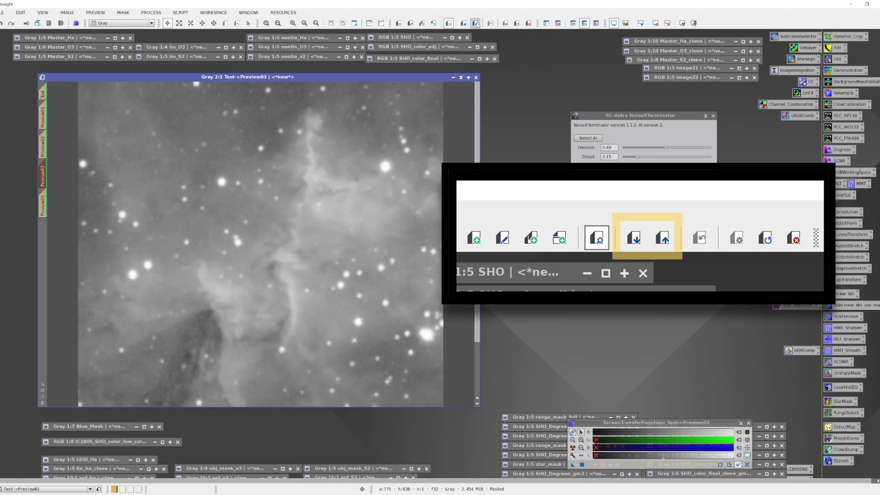
click(476, 23)
click(475, 23)
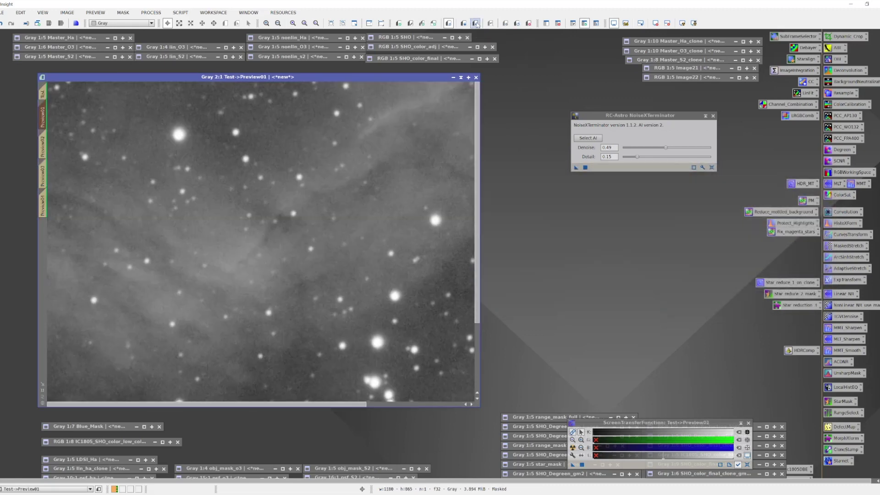
click(476, 22)
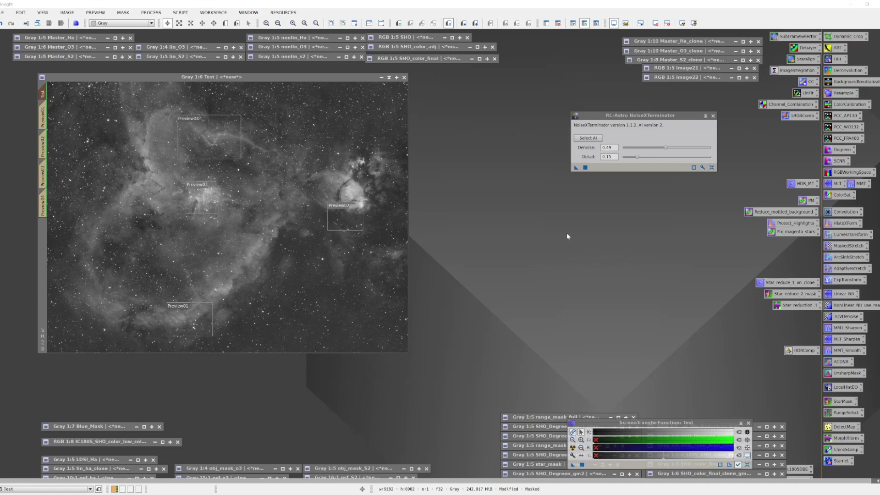
Slide NoiseXTerminator's Denoise to 0.70, then nudge it up to 0.90.
drag(667, 150, 683, 148)
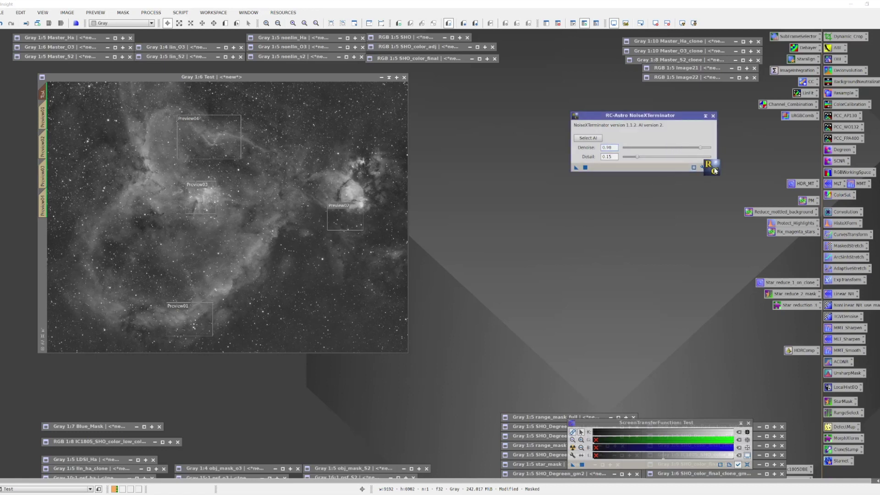
key(Page_Up)
key(Page_Up)
Apply NoiseXTerminator at Denoise 0.90 to Preview01, viewed at 2:1 zoom.
click(43, 118)
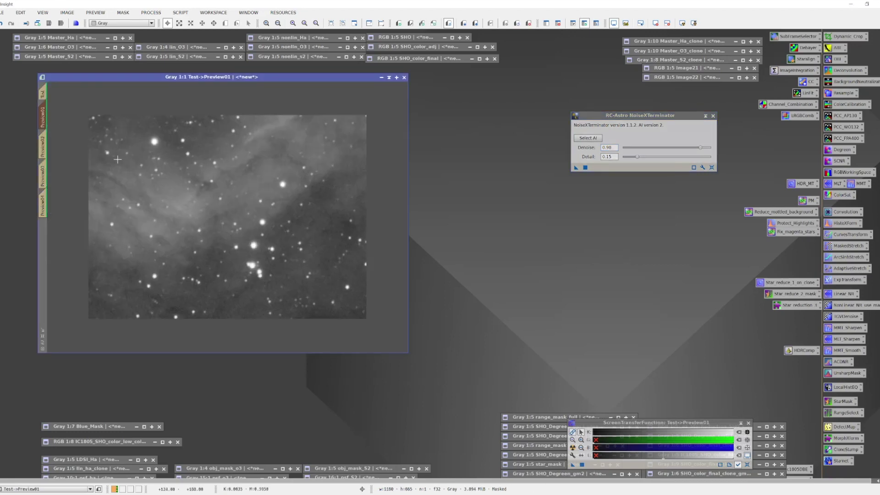
scroll(119, 159, up, 1)
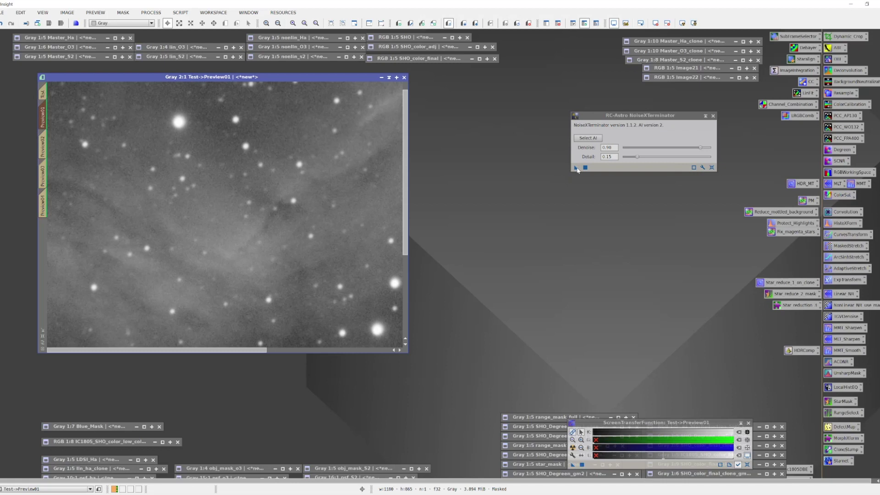
drag(575, 168, 317, 166)
Lower Denoise to 0.45 and reapply NoiseXTerminator to Preview01.
drag(701, 148, 665, 152)
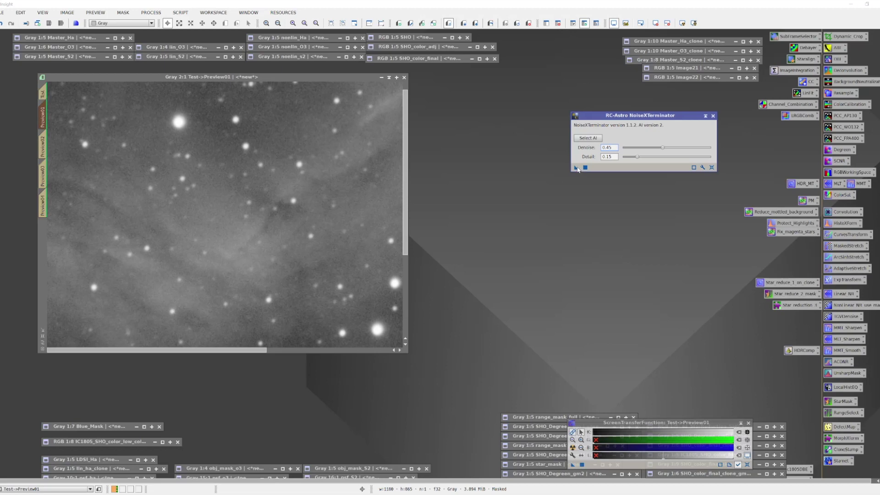
drag(576, 168, 302, 186)
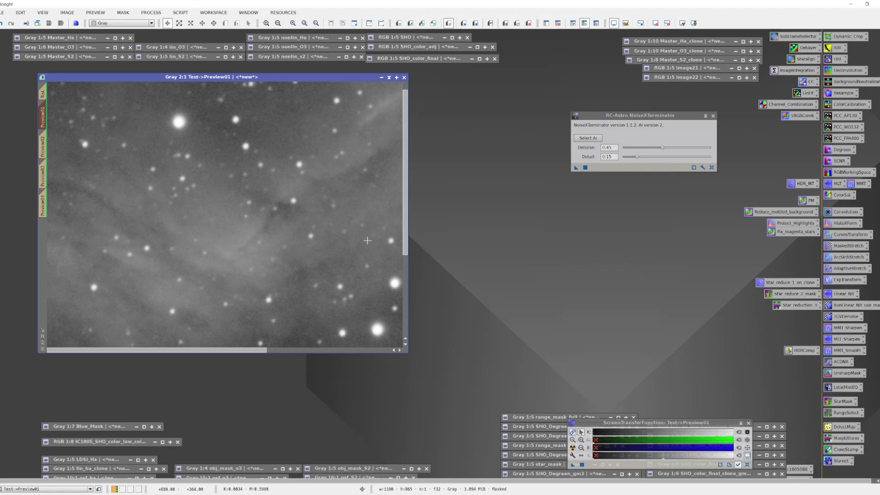
Apply NoiseXTerminator at Denoise 0.10 to Preview01, then raise Denoise back to 0.63.
drag(662, 148, 634, 149)
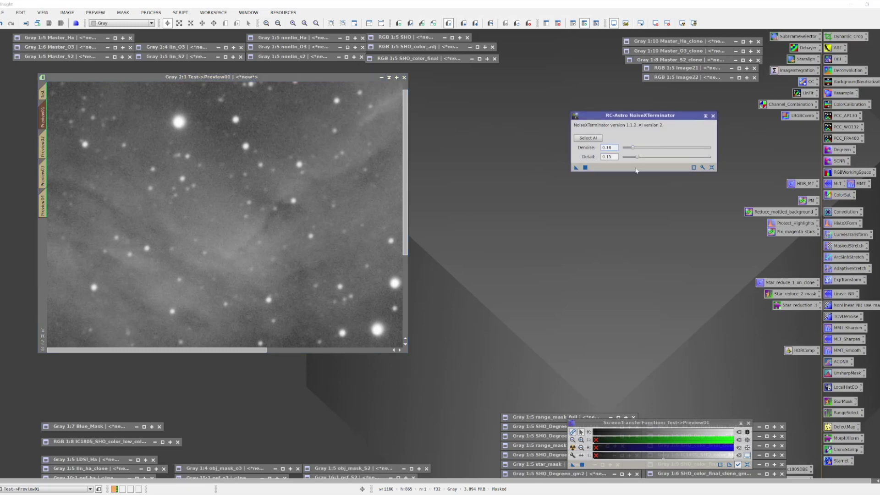
drag(575, 169, 312, 199)
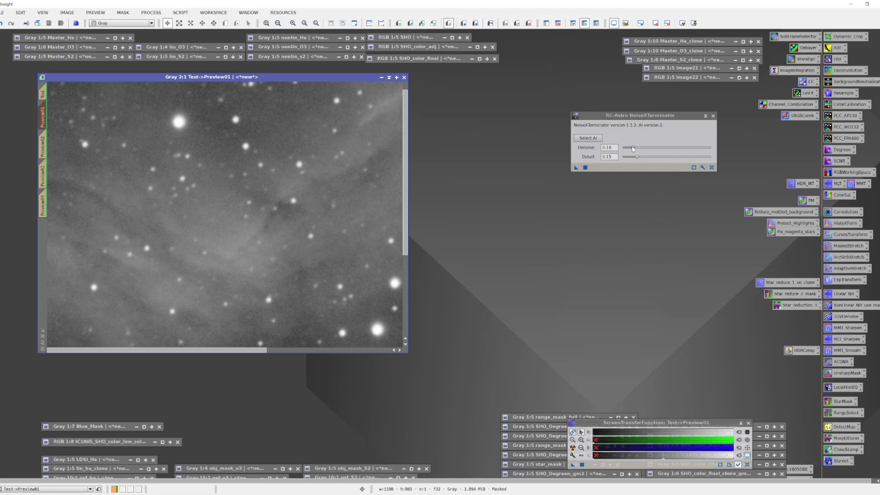
drag(633, 147, 678, 150)
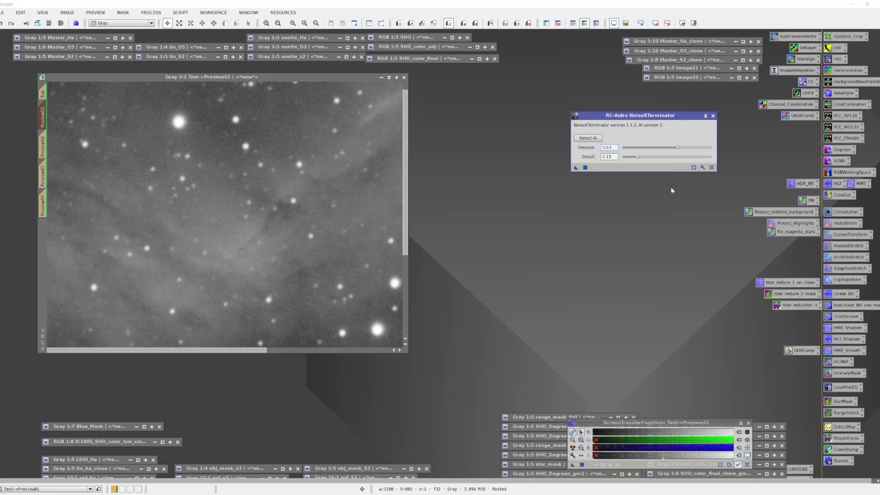
Set Denoise to 0.64 and run NoiseXTerminator on Preview01 with Detail 0.15.
click(679, 148)
click(576, 168)
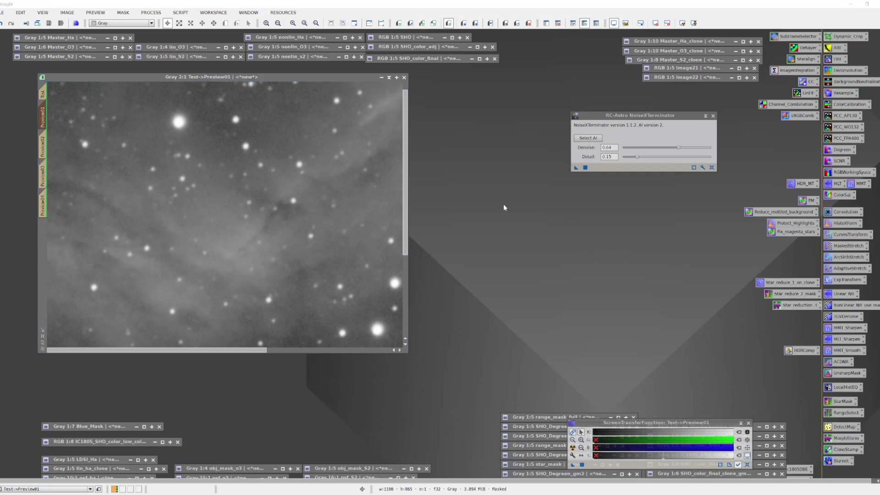
Denoise Preview03 by dropping the NoiseXTerminator instance (Denoise 0.64) onto it.
click(43, 174)
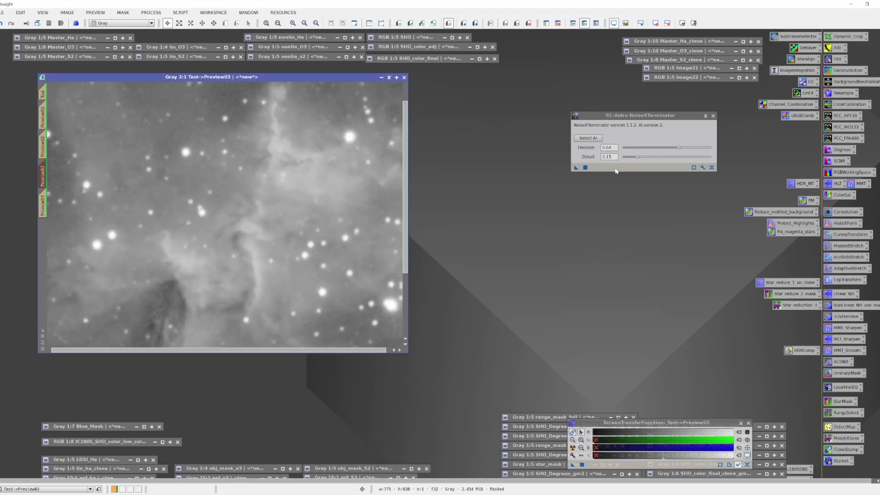
drag(578, 168, 339, 192)
Denoise Preview04 with NoiseXTerminator at 0.64, then toggle to the un-denoised version for comparison.
click(43, 207)
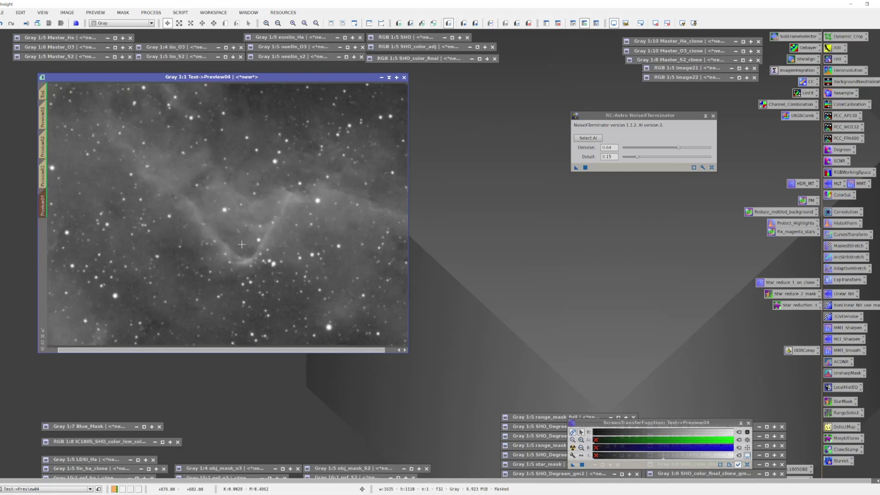
click(575, 168)
key(ctrl+shift+z)
Apply NoiseXTerminator at Denoise 0.64 to the whole Test image view.
click(44, 94)
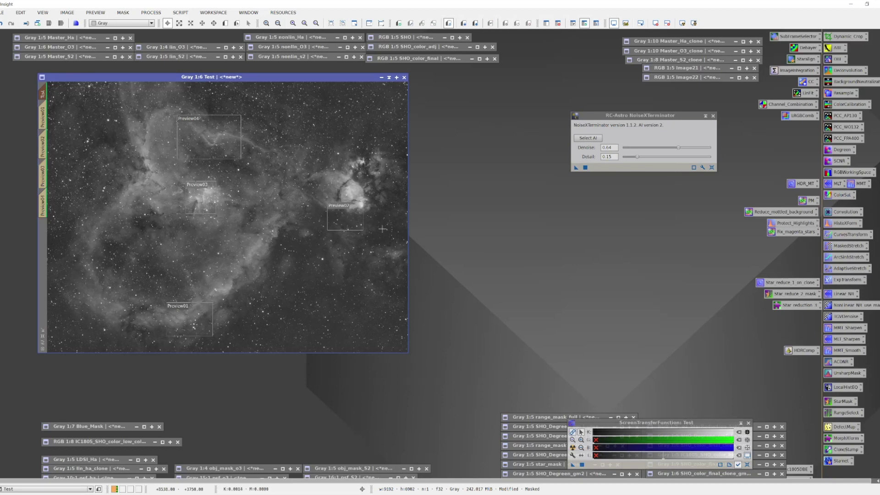
drag(576, 168, 356, 275)
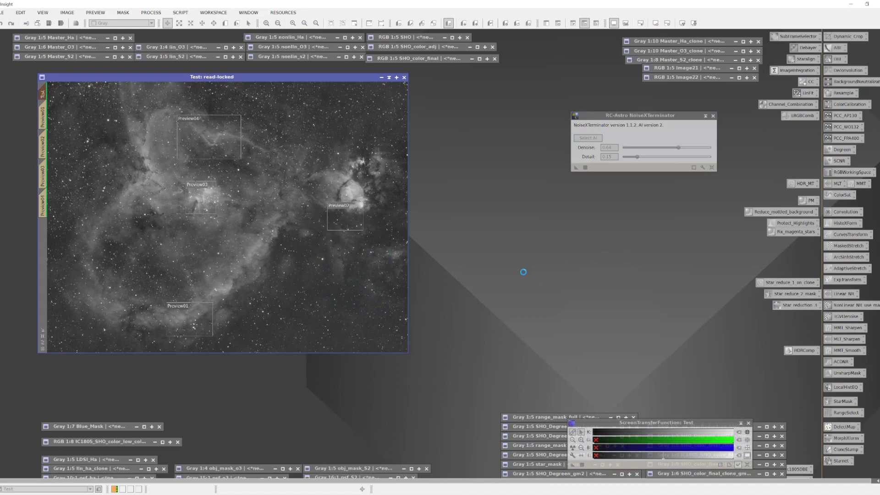